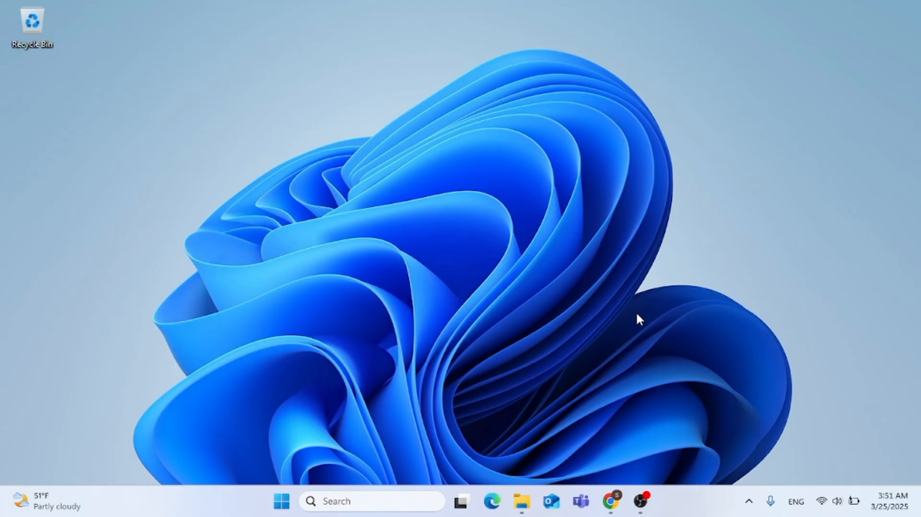
Search for 'cmd' and launch Command Prompt as administrator
left_click(394, 501)
type("c")
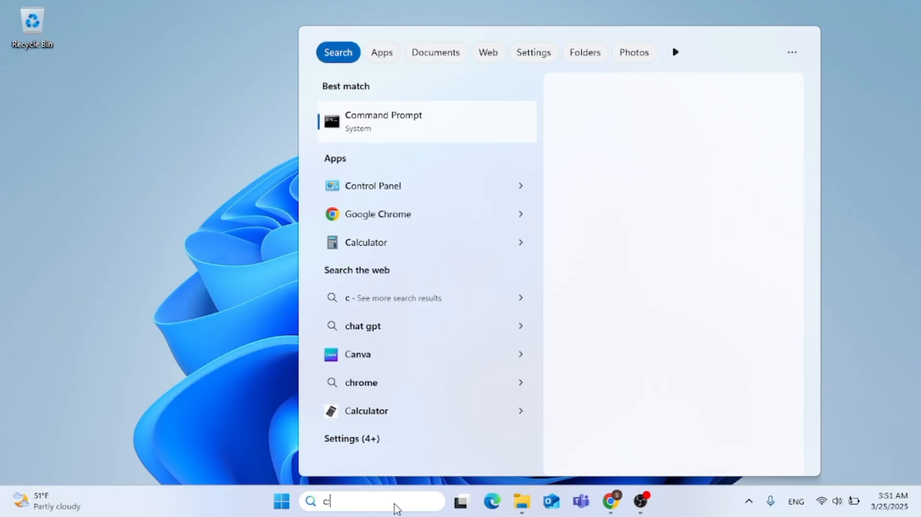
type(":d")
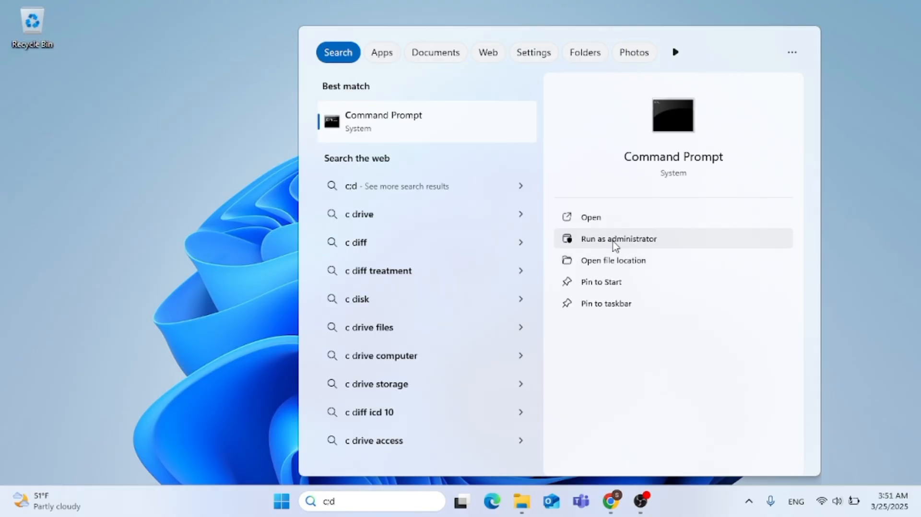
left_click(615, 240)
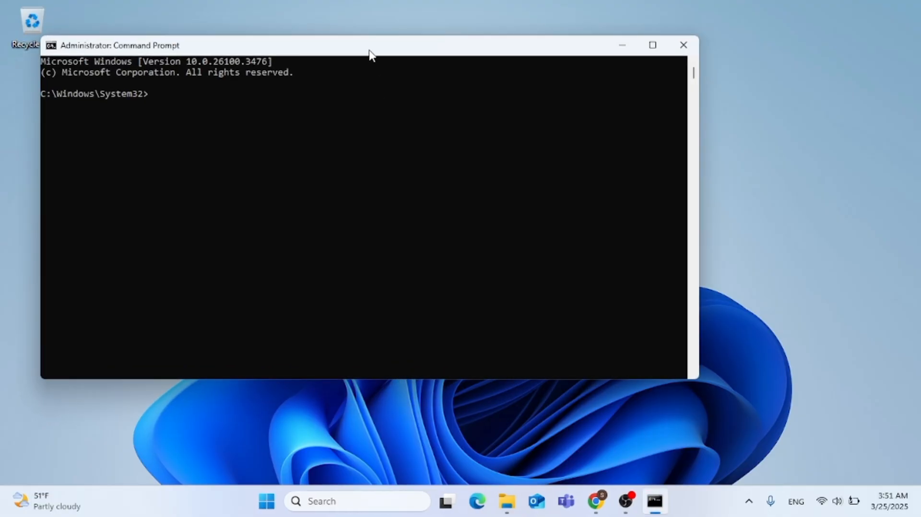
Centre the window and run 'ipconfig /flushdns' to flush the DNS resolver cache
left_click_drag(372, 50, 483, 82)
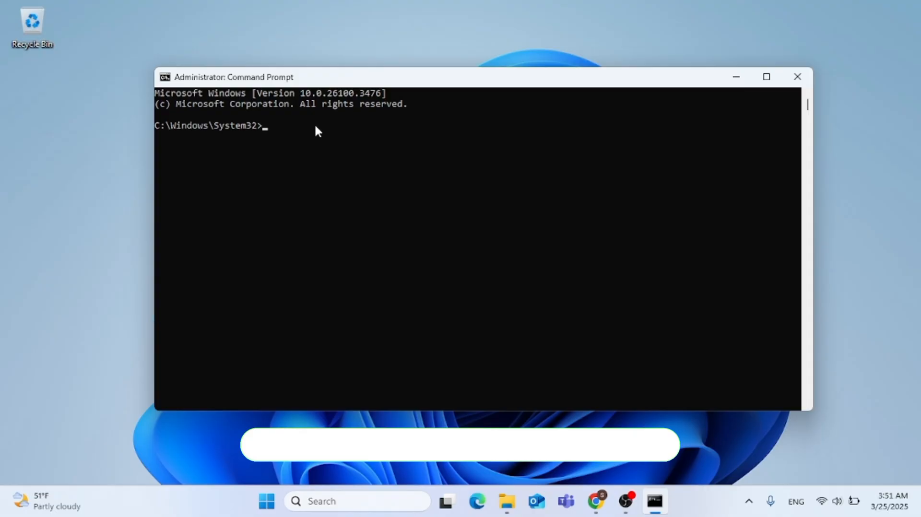
type("ipcon")
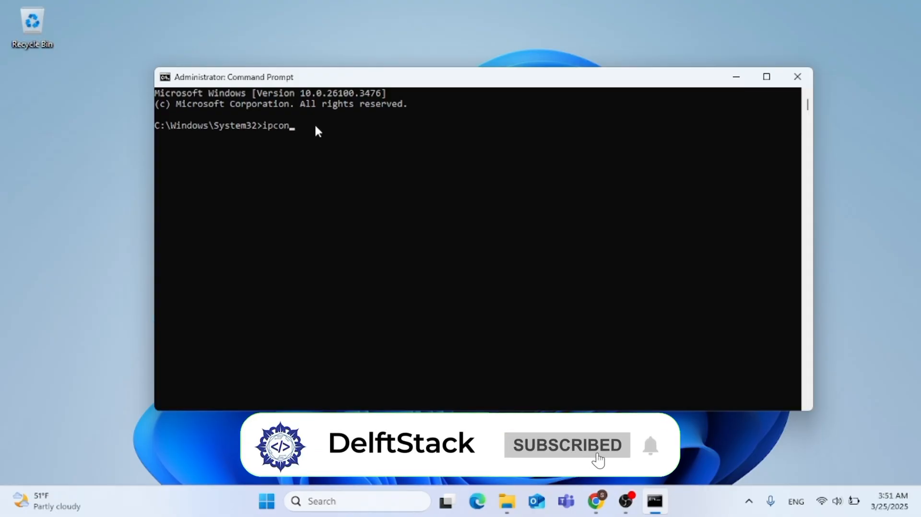
type("fig")
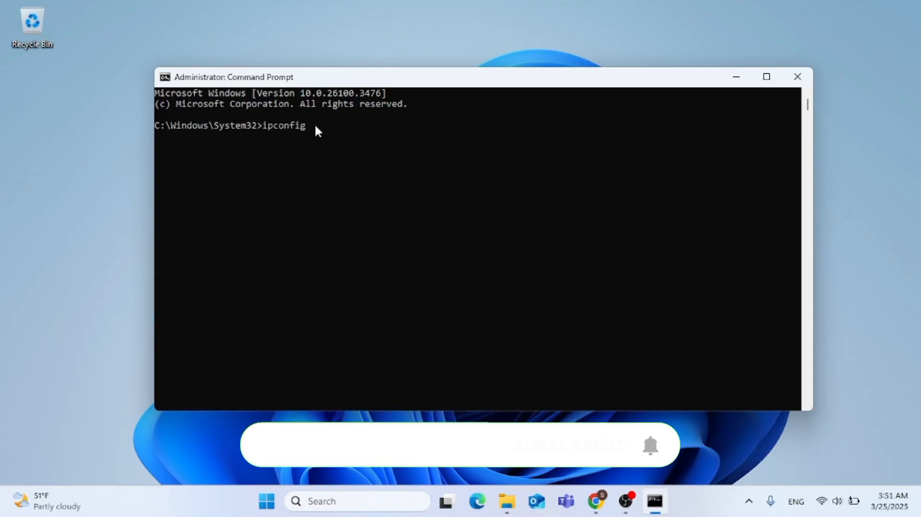
type(" /f")
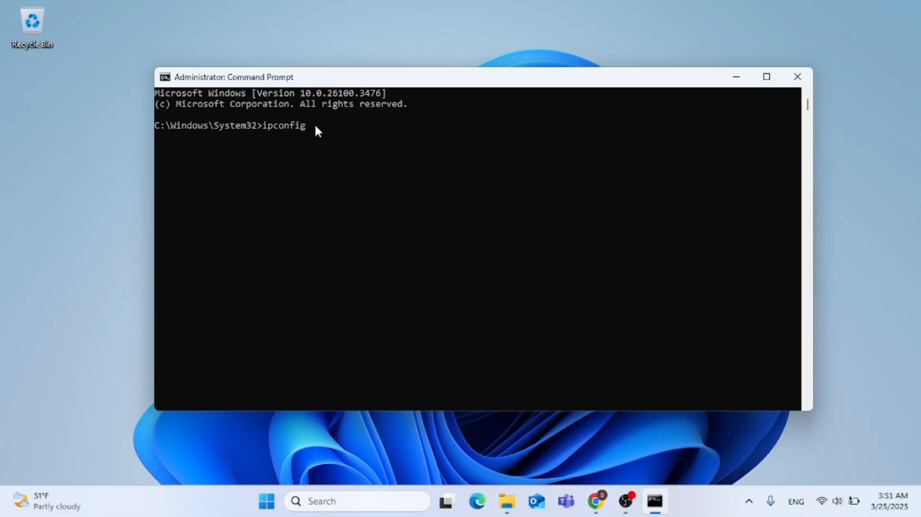
type("lu")
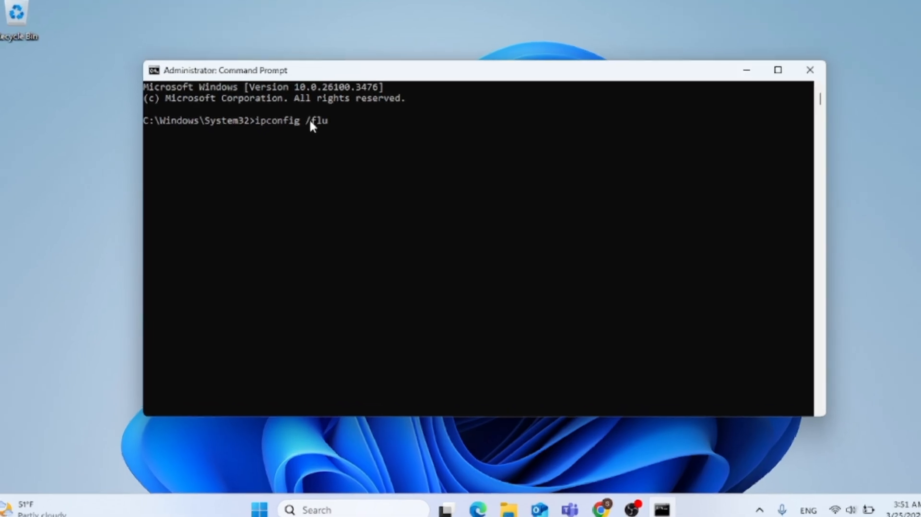
type("s")
type("hdns")
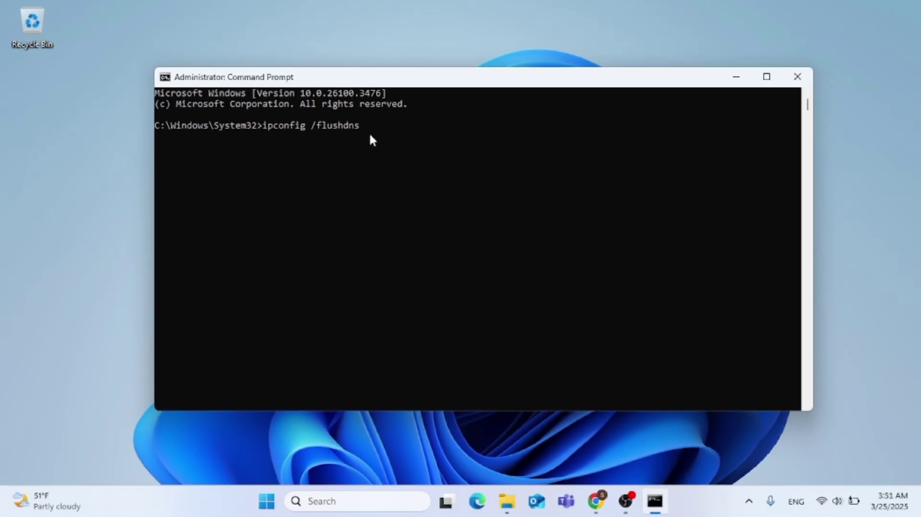
key("Return")
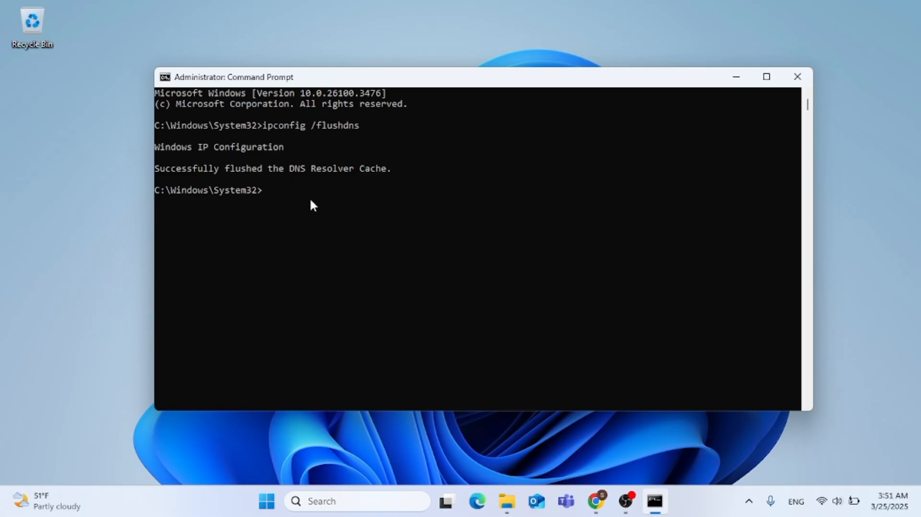
type("net")
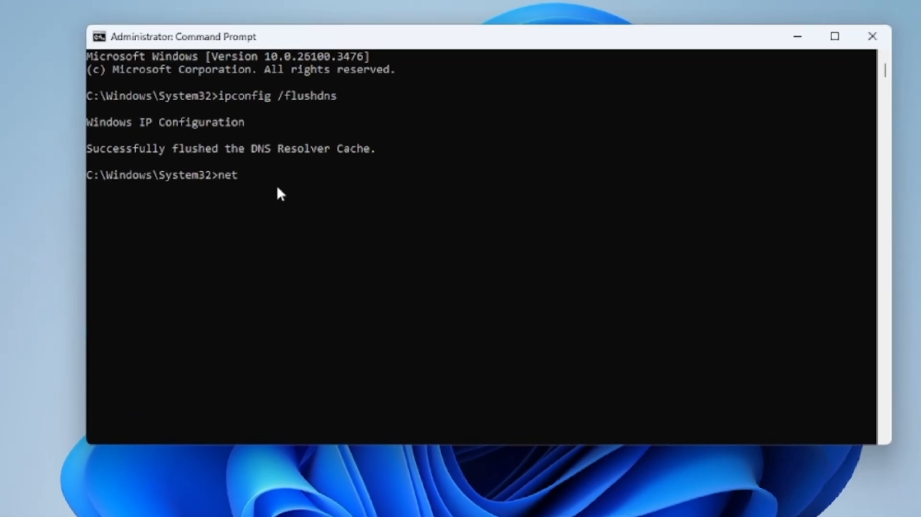
type("s")
type("h ")
type("w")
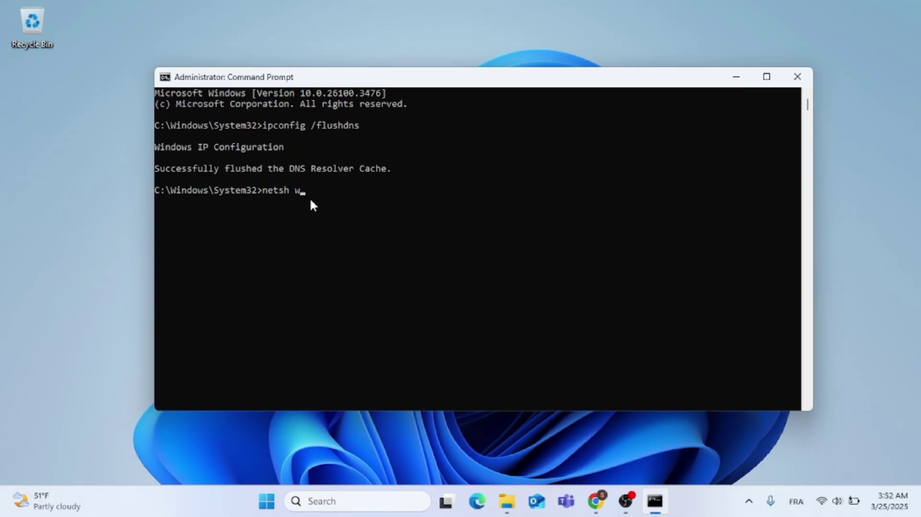
type("insoc")
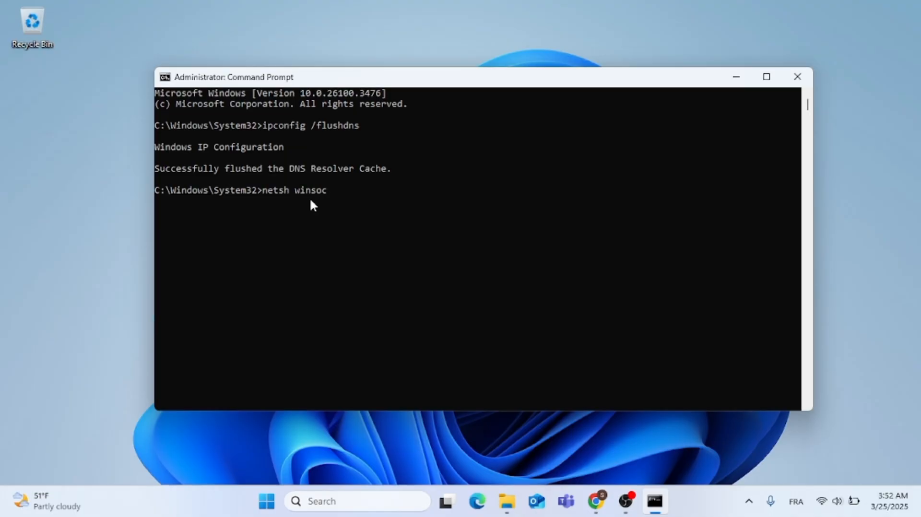
type("k reset")
Run 'netsh winsock reset' to reset the Winsock catalog
key("Return")
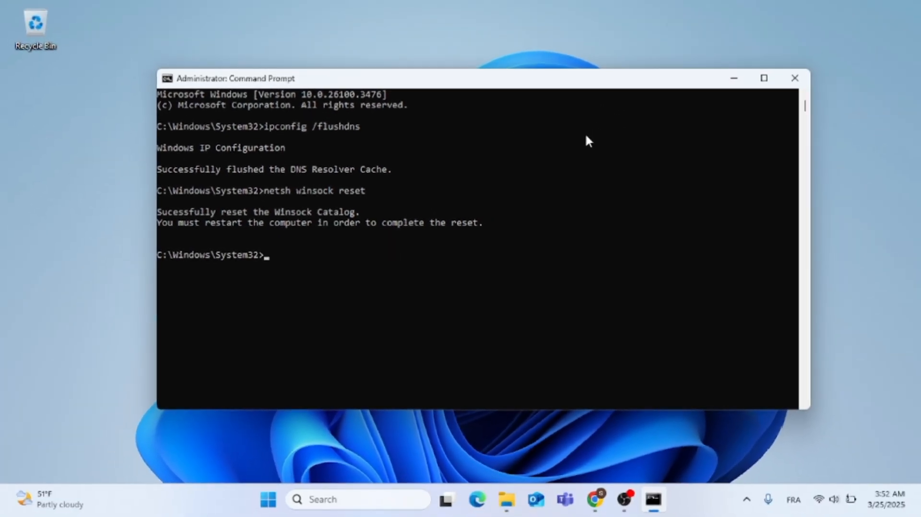
Close Command Prompt, view the Start menu power options, dismiss them and return to Windows search
left_click(795, 77)
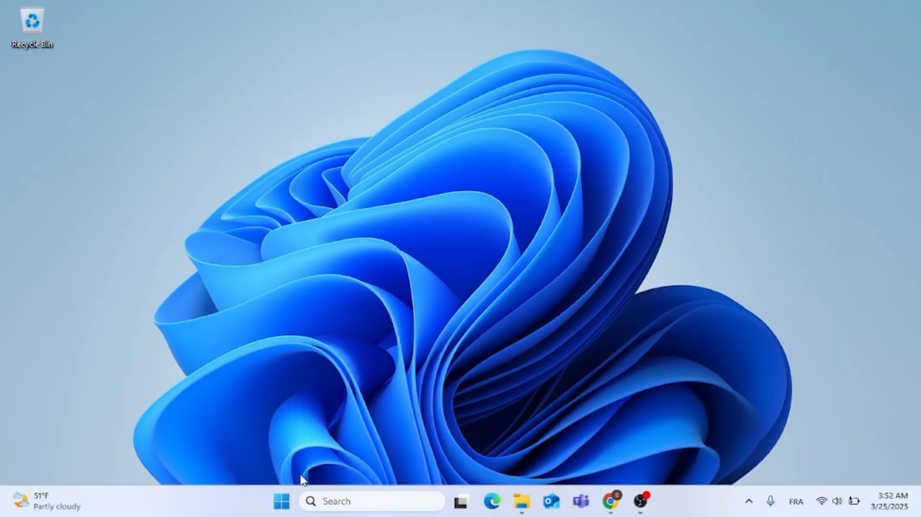
left_click(281, 501)
left_click(628, 455)
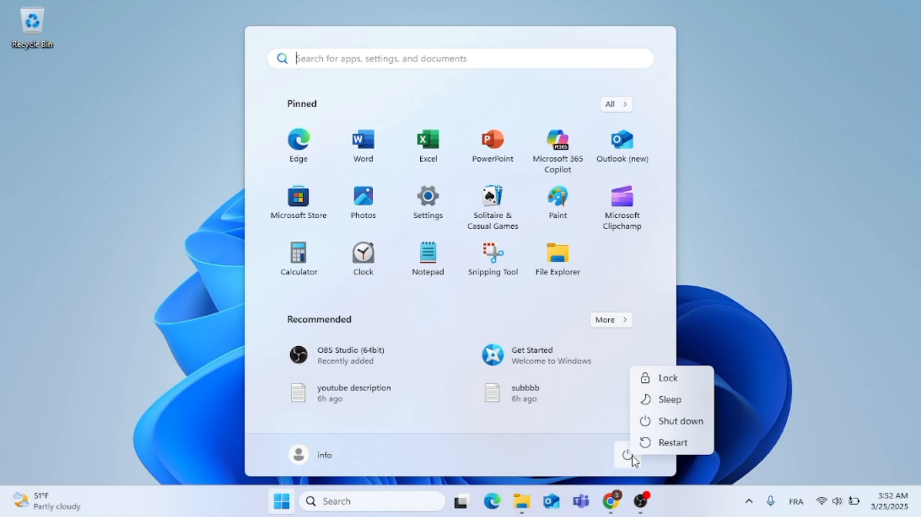
left_click(766, 433)
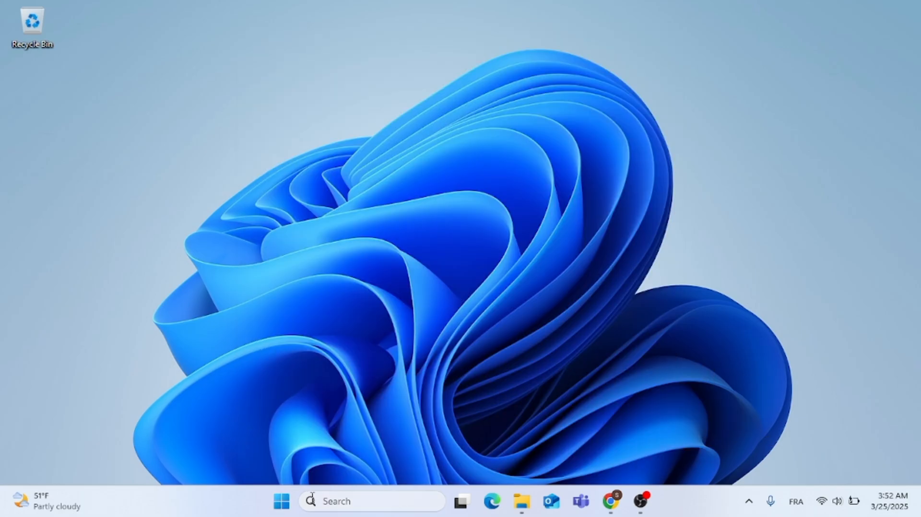
left_click(346, 501)
type("ws")
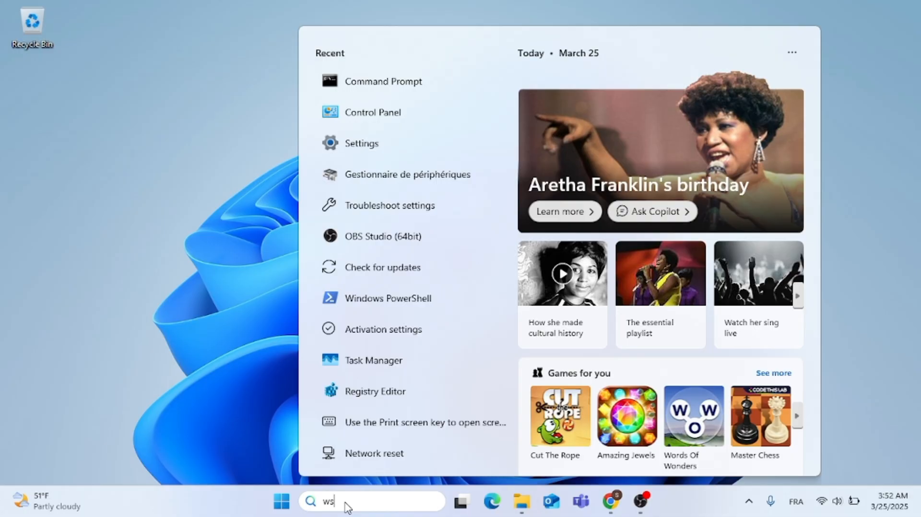
type("reset")
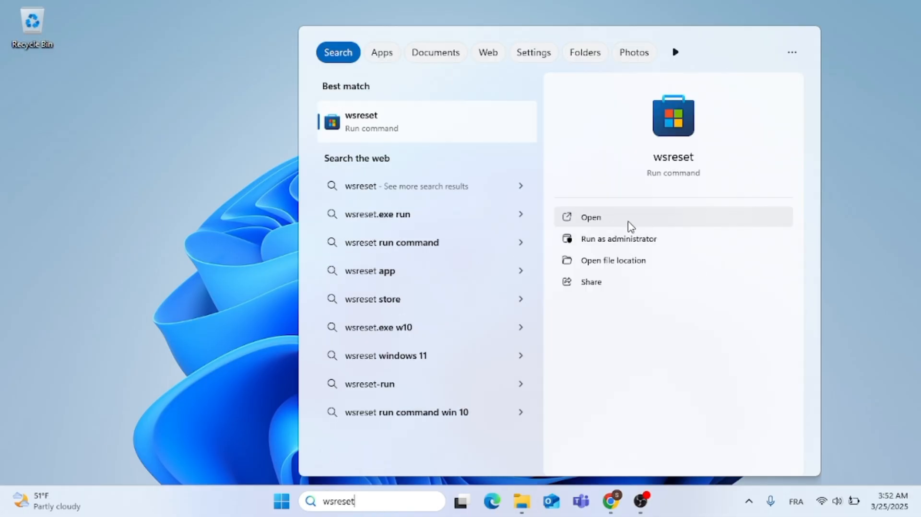
Run 'wsreset' from search to clear the Microsoft Store cache
left_click(629, 220)
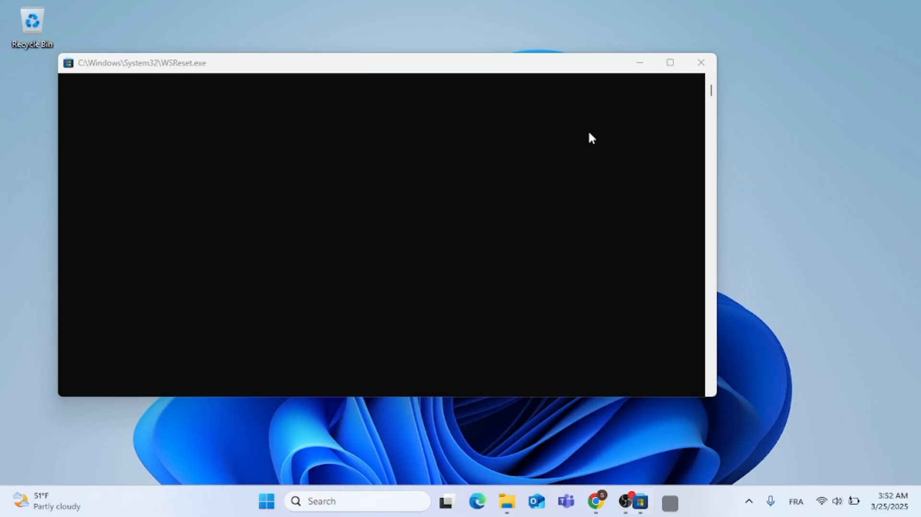